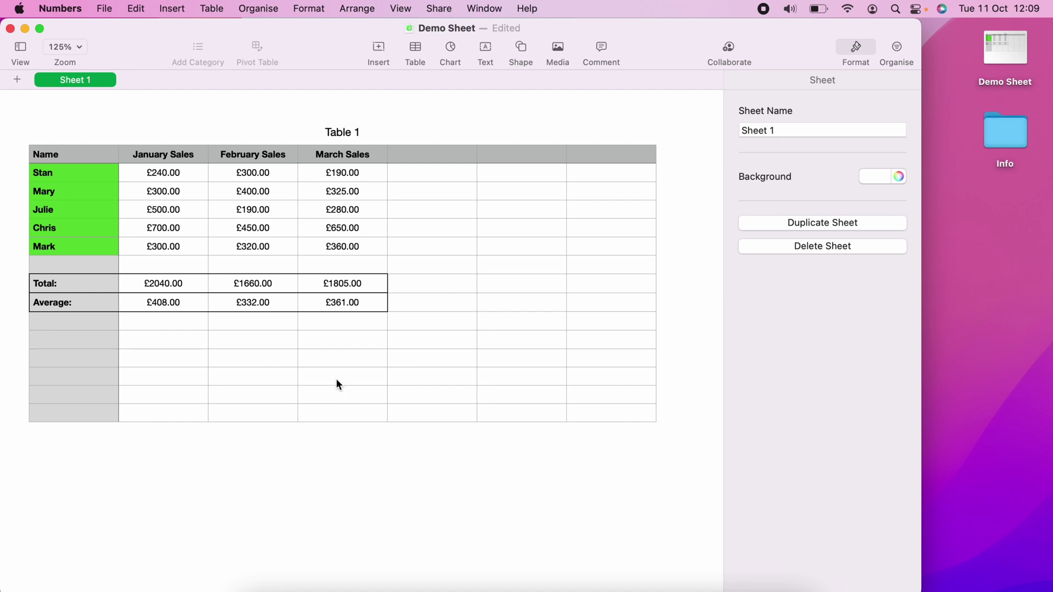
# - Enter and verify a Demo Sheet password with the hint 'Number' via File > Set Password
pyautogui.click(104, 9)
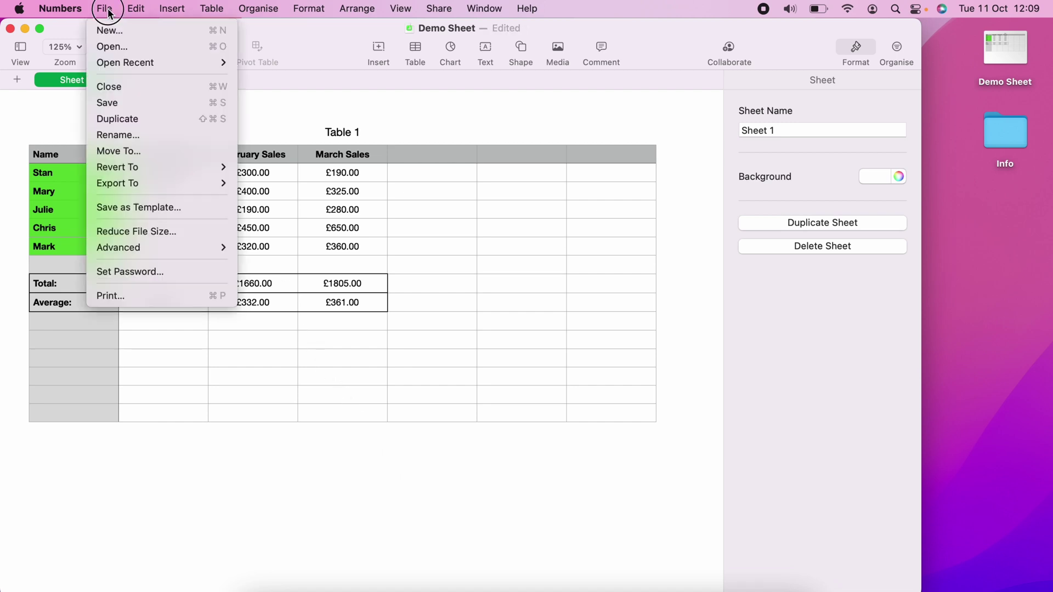
pyautogui.click(128, 272)
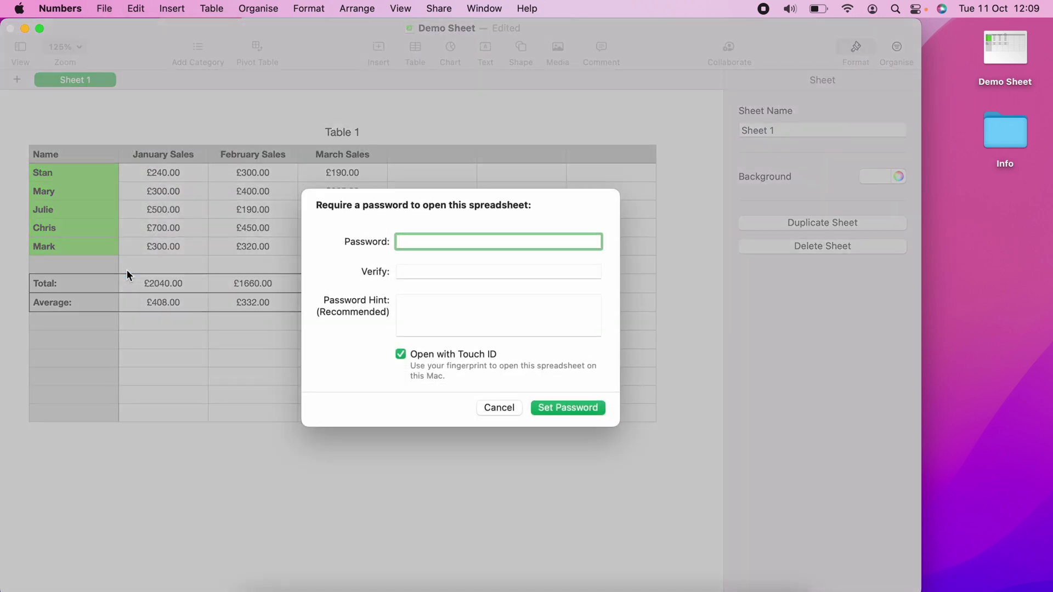
pyautogui.write('pas')
pyautogui.write('s')
pyautogui.click(434, 270)
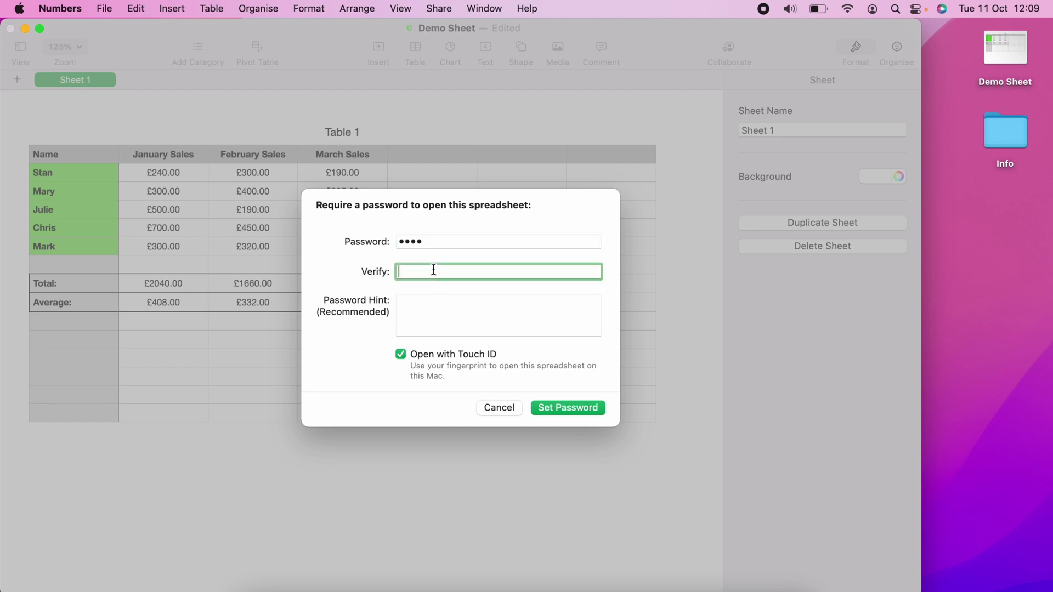
pyautogui.write('pass')
pyautogui.click(437, 312)
pyautogui.write('N')
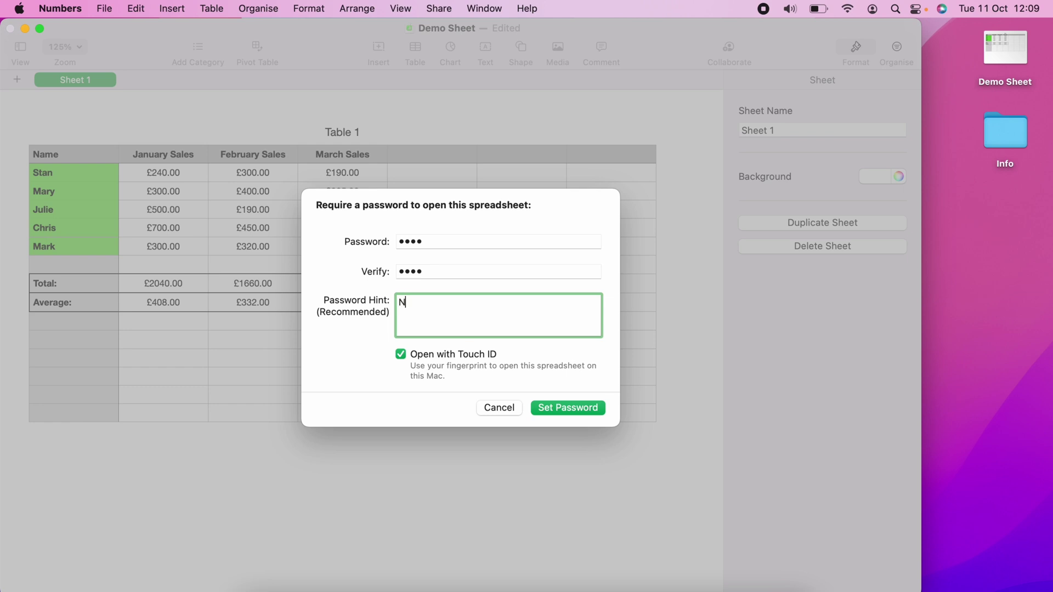
pyautogui.write('umber')
# - Apply the password, then reopen the locked Demo Sheet from the desktop
pyautogui.click(572, 406)
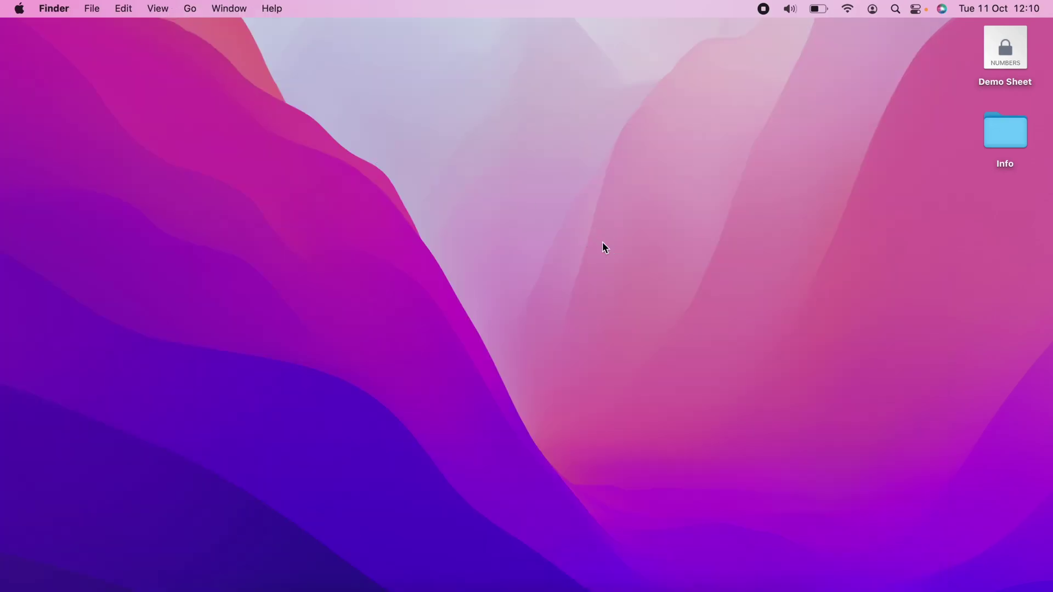
pyautogui.doubleClick(993, 62)
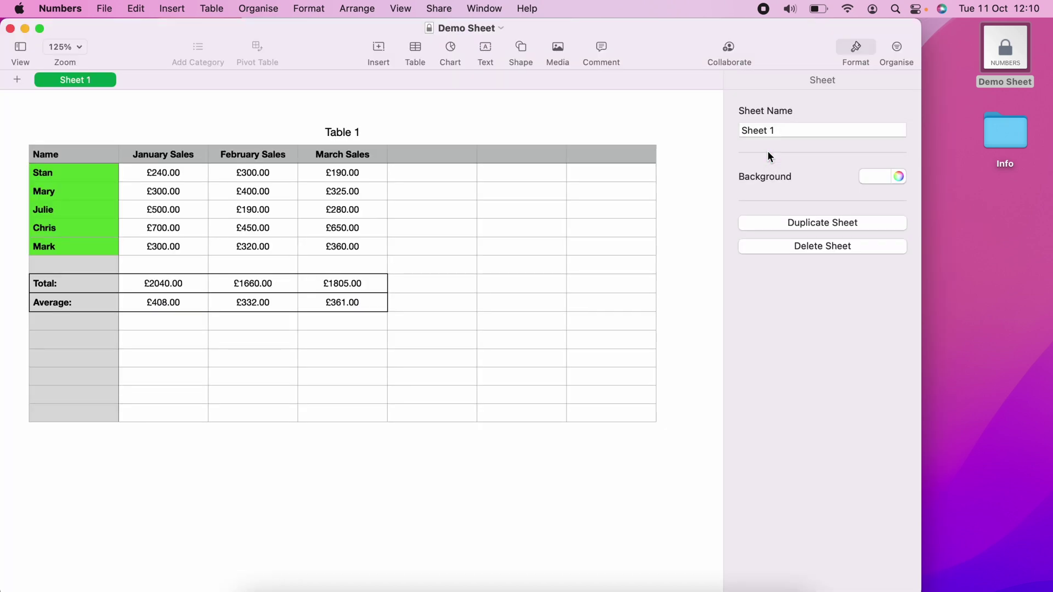
# - Close and reopen Demo Sheet, unlocking it with the typed password instead of Touch ID
pyautogui.click(11, 29)
pyautogui.doubleClick(1005, 51)
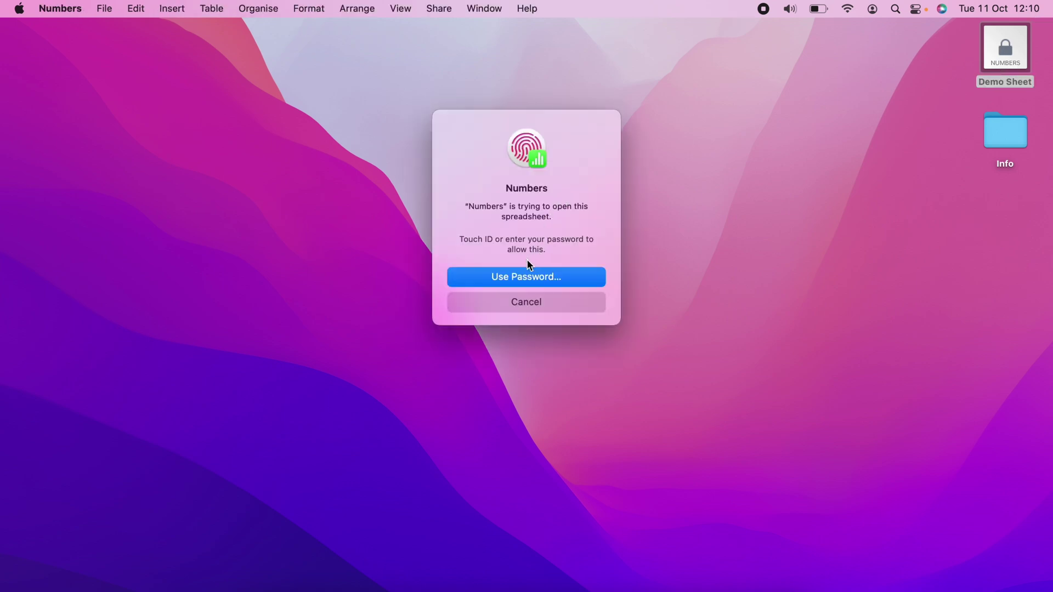
pyautogui.click(519, 275)
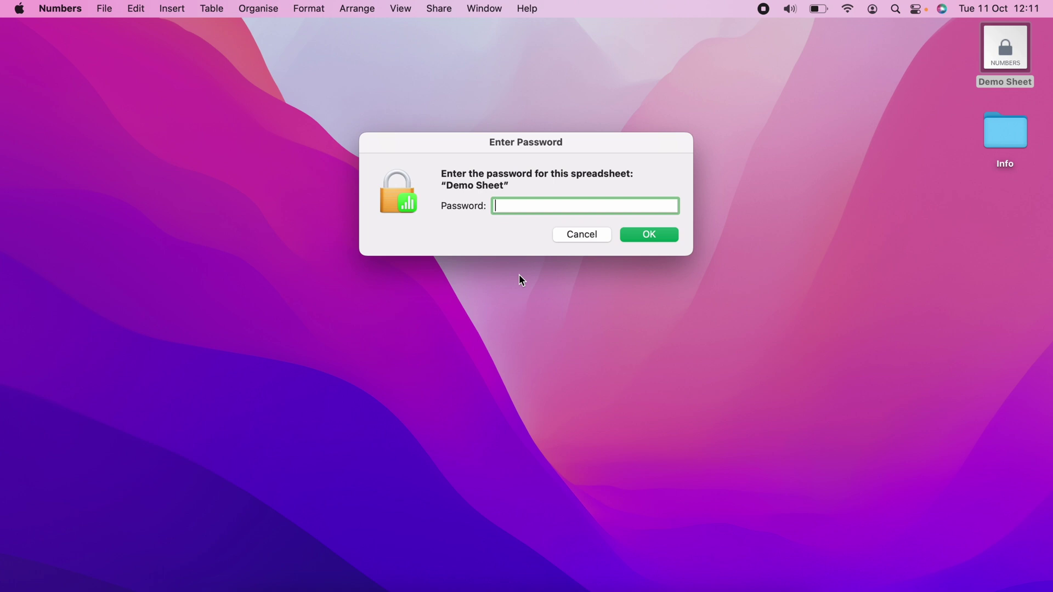
pyautogui.write('a')
pyautogui.write('aaa')
pyautogui.press('Return')
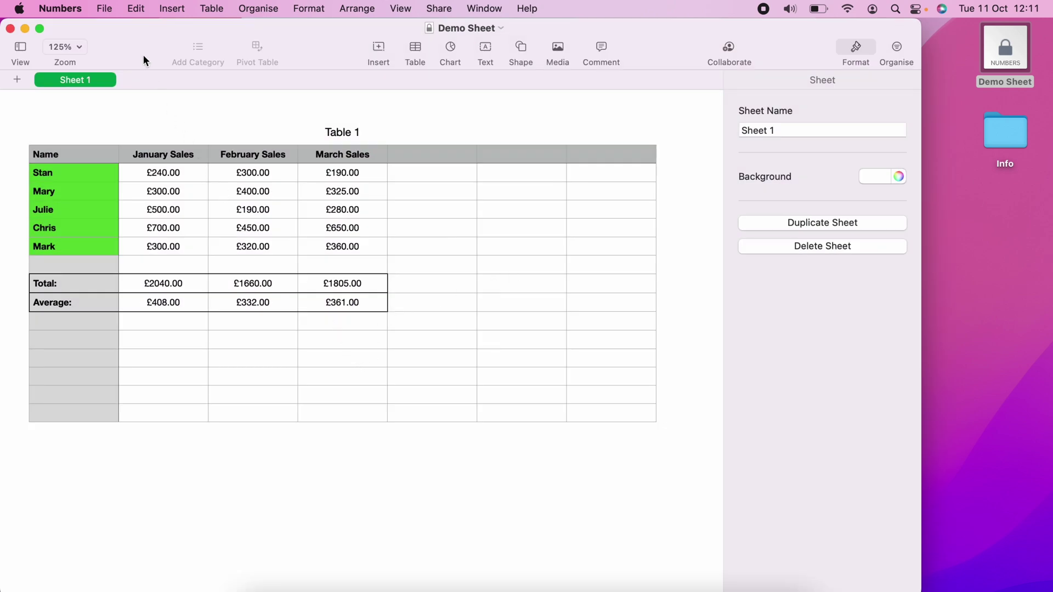
# - Remove Demo Sheet's password via File > Change Password using the old password
pyautogui.click(104, 8)
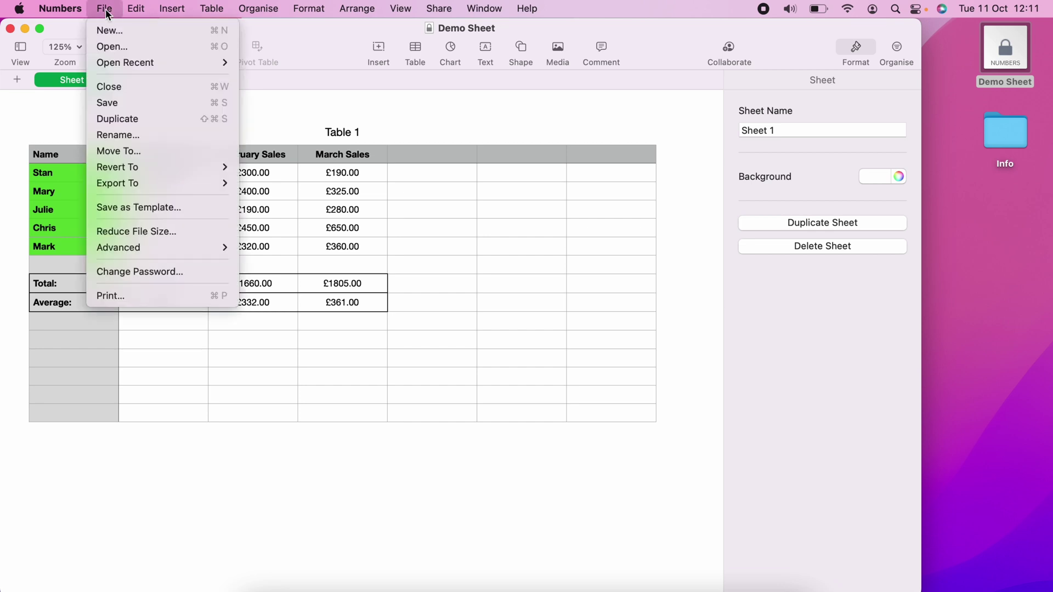
pyautogui.click(149, 270)
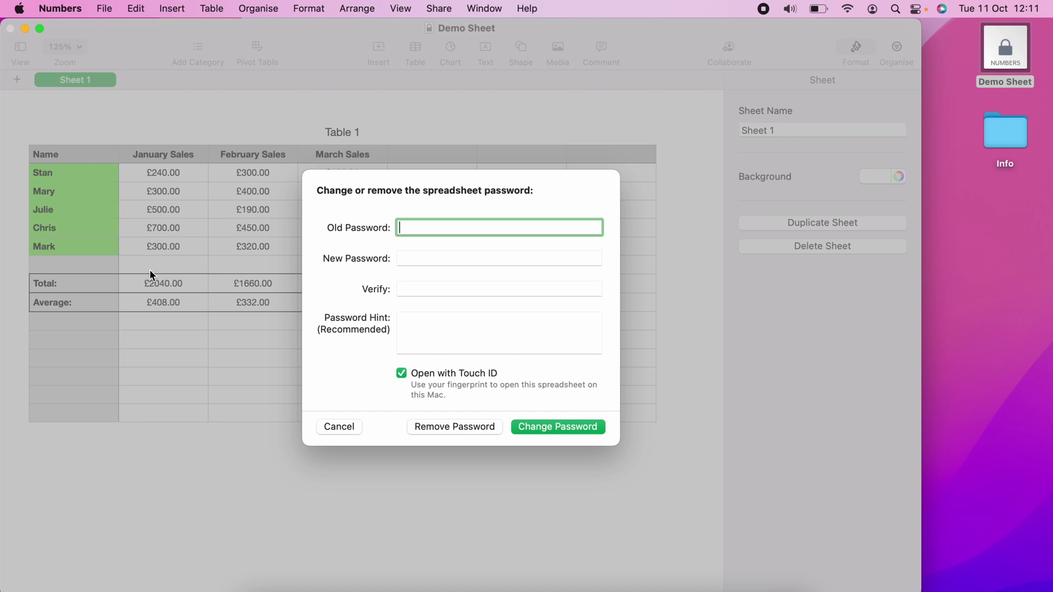
pyautogui.write('••••')
pyautogui.click(439, 427)
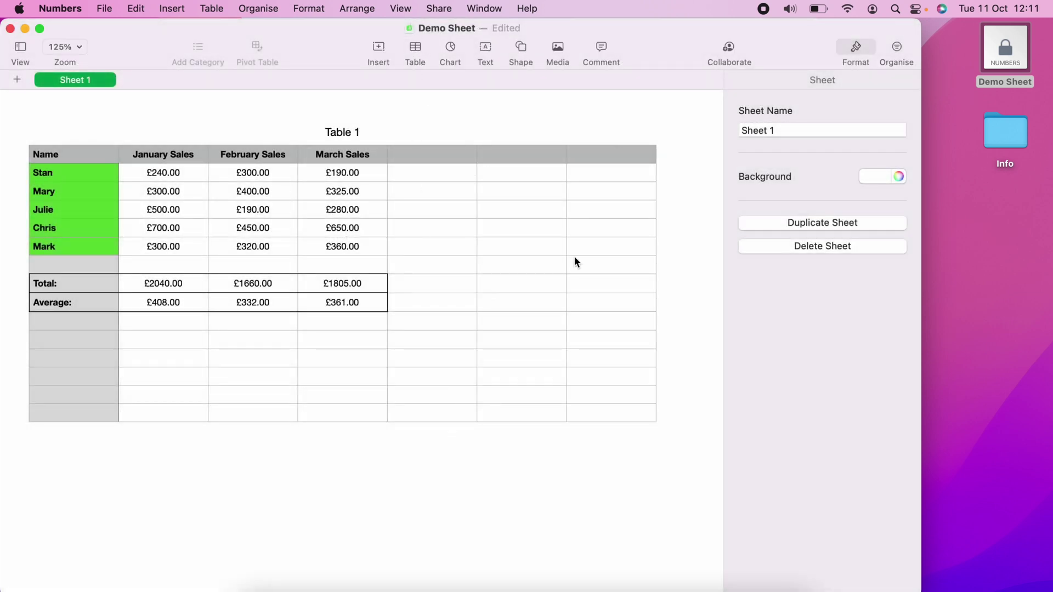
# - Close Demo Sheet and reopen it from the desktop to confirm it opens unlocked
pyautogui.click(11, 28)
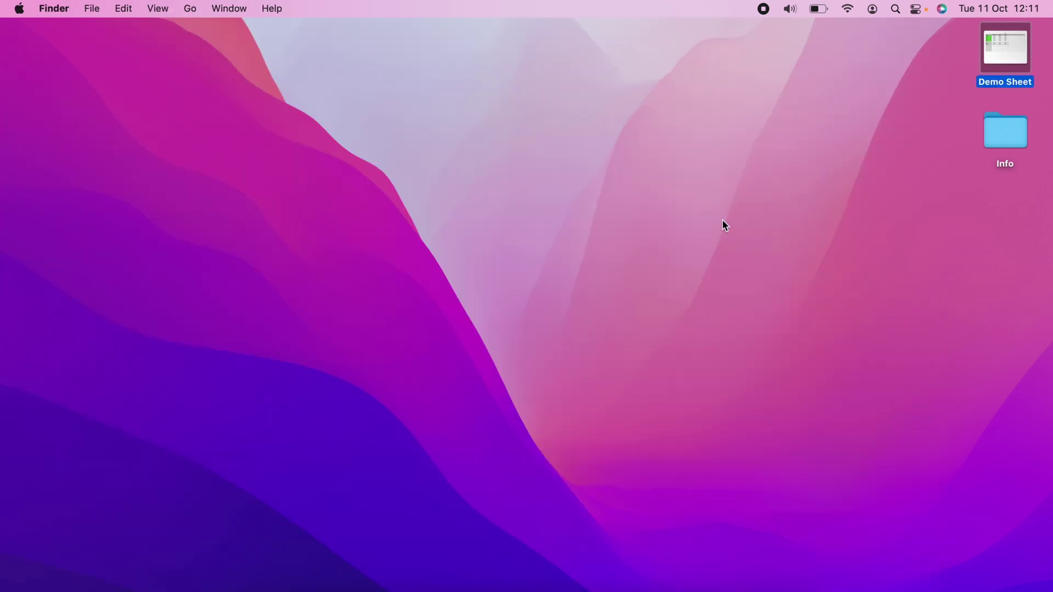
pyautogui.doubleClick(991, 57)
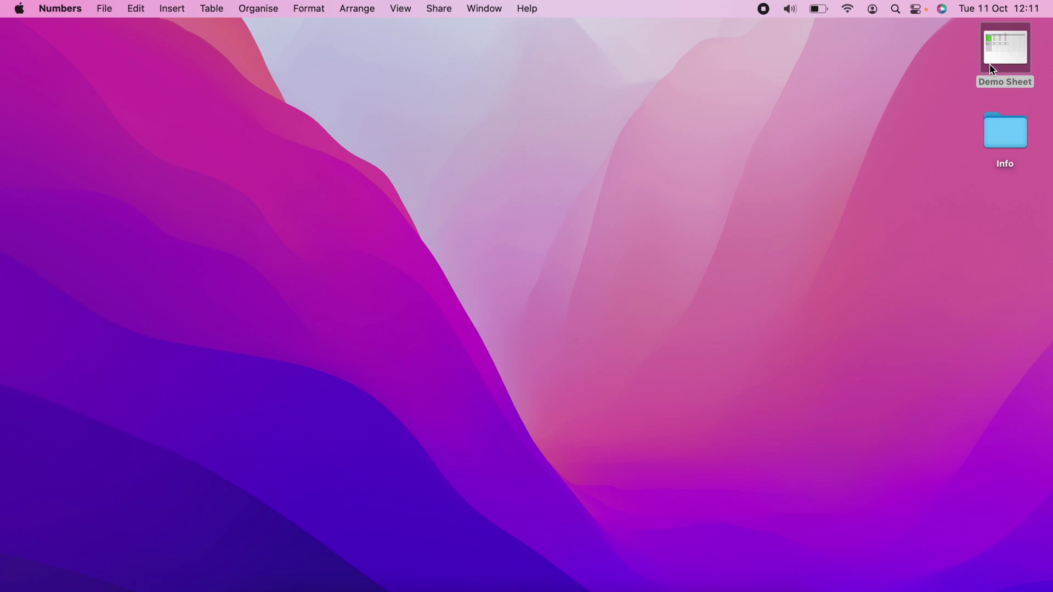